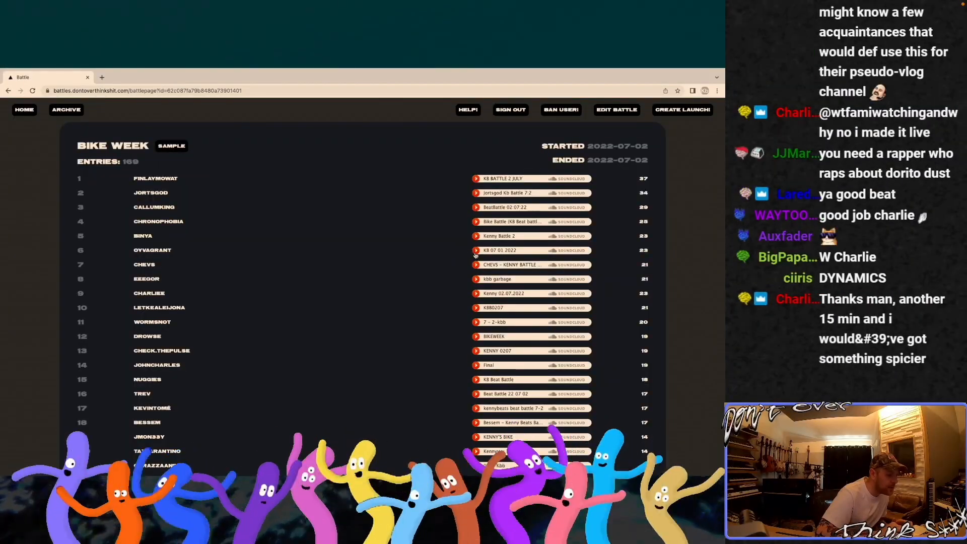
Step: Listen to the sixth-ranked entry's track in the Bike Week battle results, starting and pausing its playback
{"action": "left_click", "coordinate": [475, 252]}
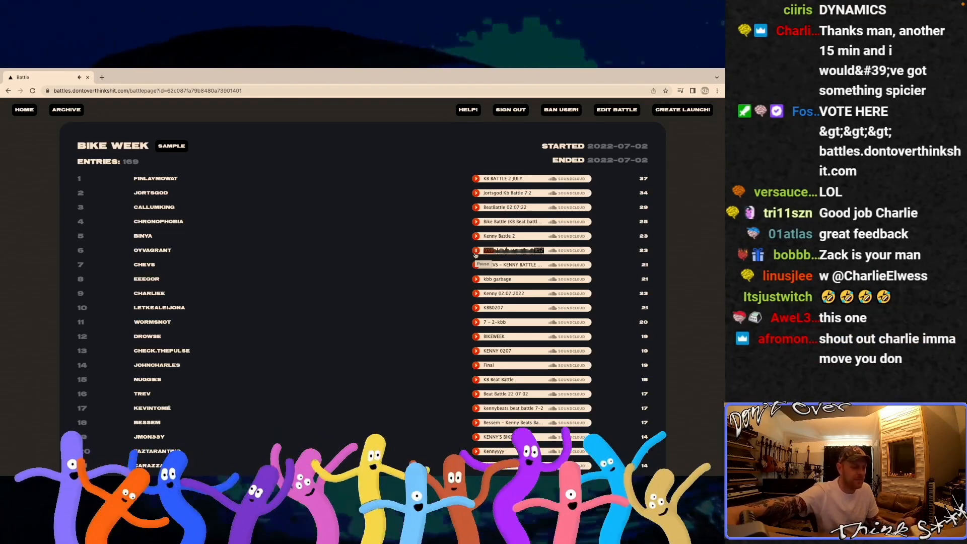
{"action": "left_click", "coordinate": [476, 250]}
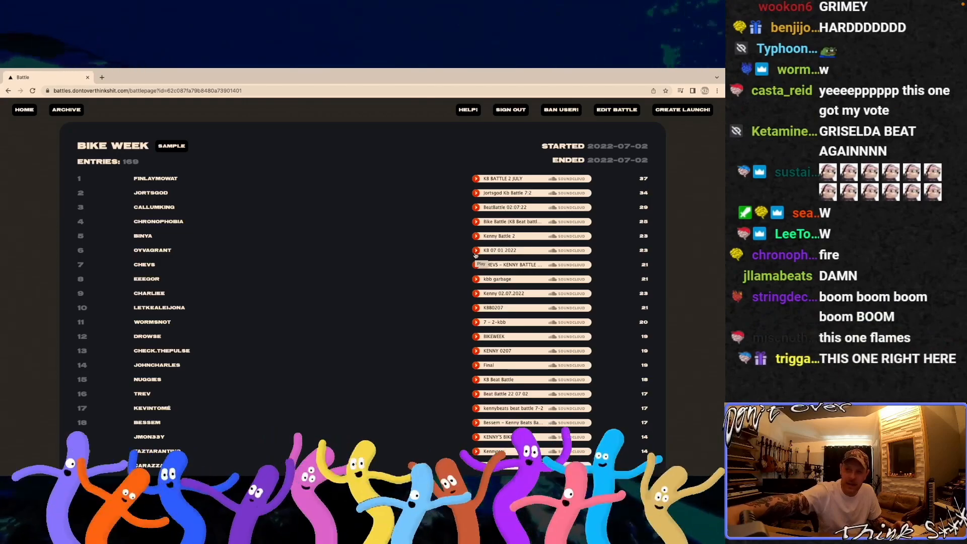
{"action": "left_click", "coordinate": [476, 251]}
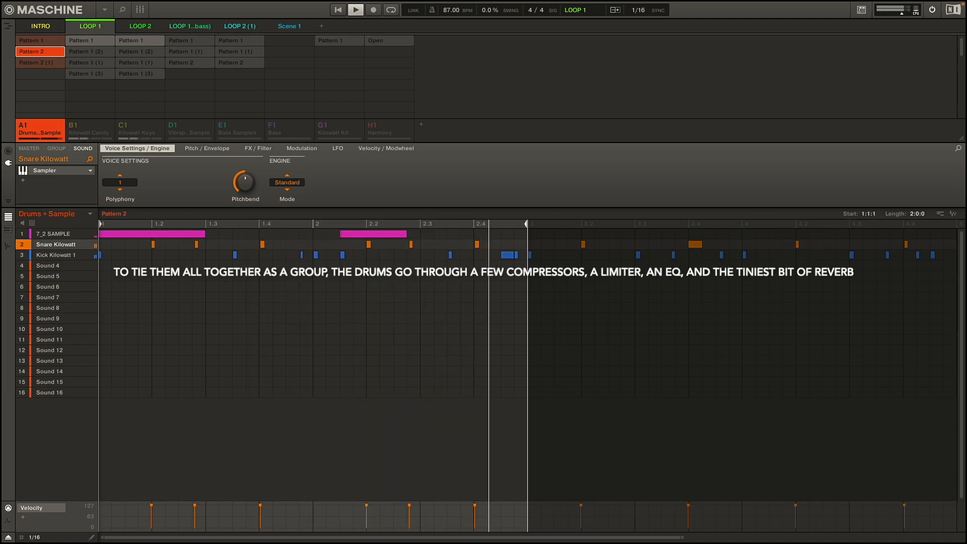
Step: Show the notes of 7_2 SAMPLE instead of its waveform, and audition Pattern 2 of the Drums + Sample group in LOOP 1
{"action": "key", "text": "space"}
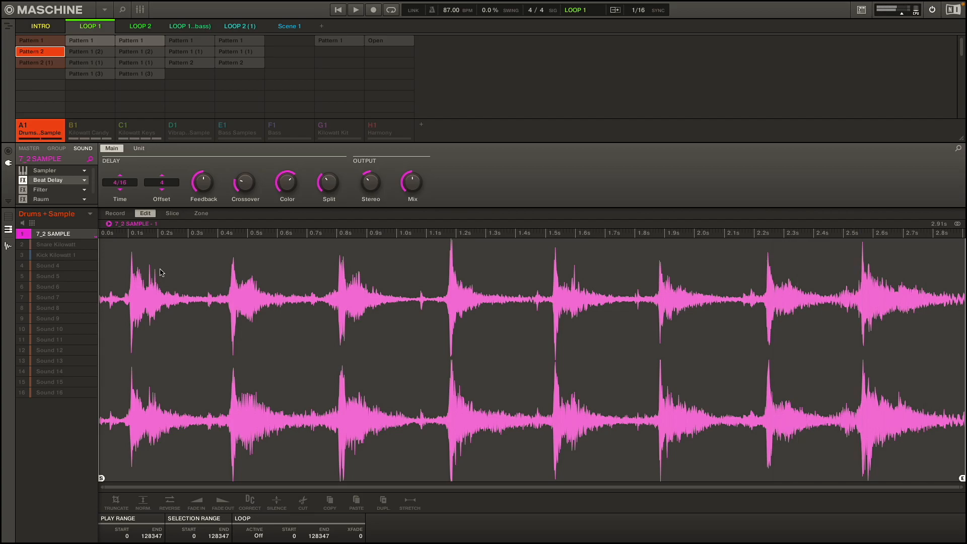
{"action": "key", "text": "ctrl+e"}
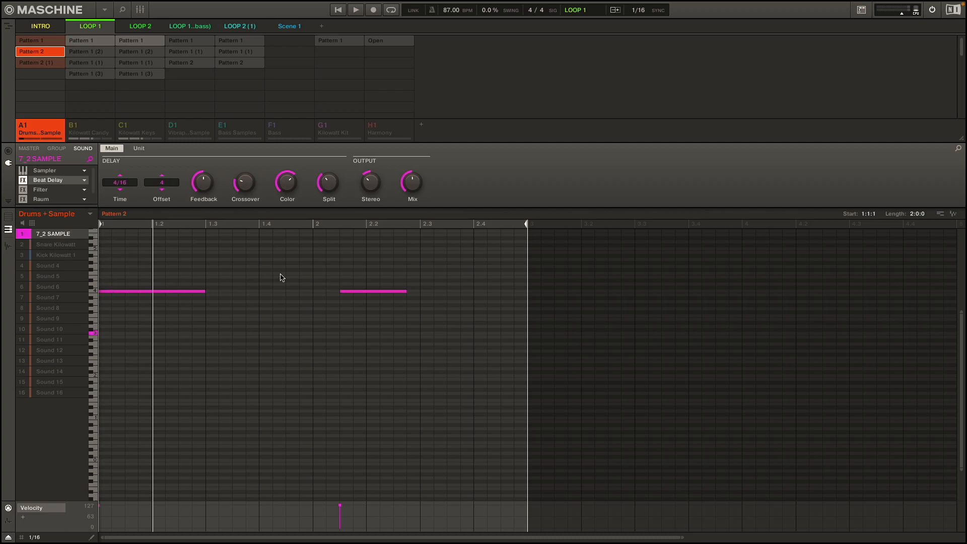
{"action": "key", "text": "space"}
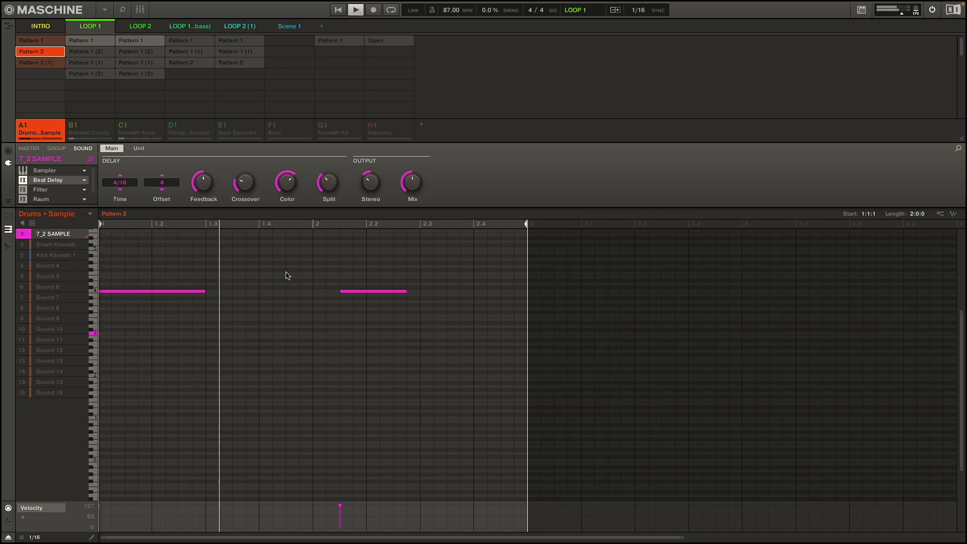
{"action": "key", "text": "space"}
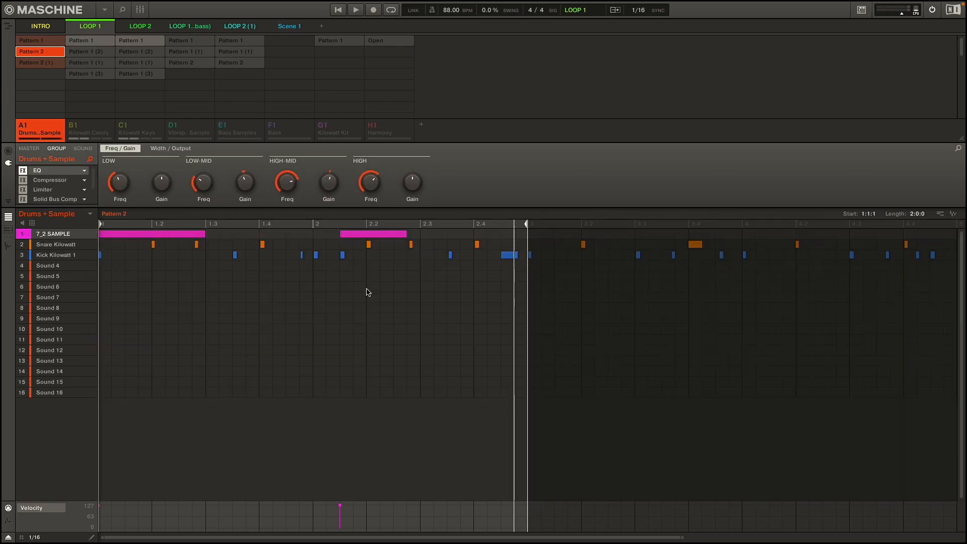
{"action": "key", "text": "space"}
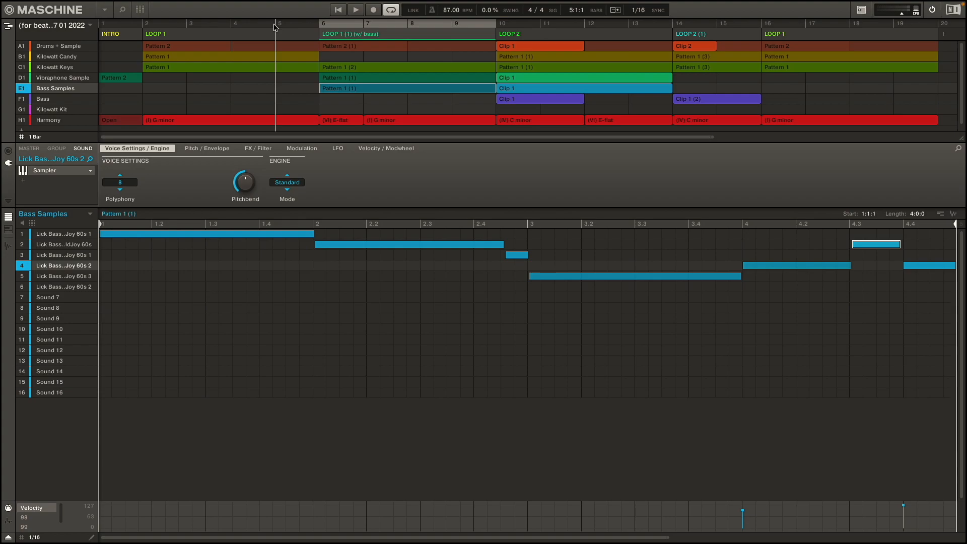
Step: Play back the arrangement's LOOP 1 and LOOP 2 sections to audition the bass, vibraphone and Kilowatt Candy parts
{"action": "key", "text": "space"}
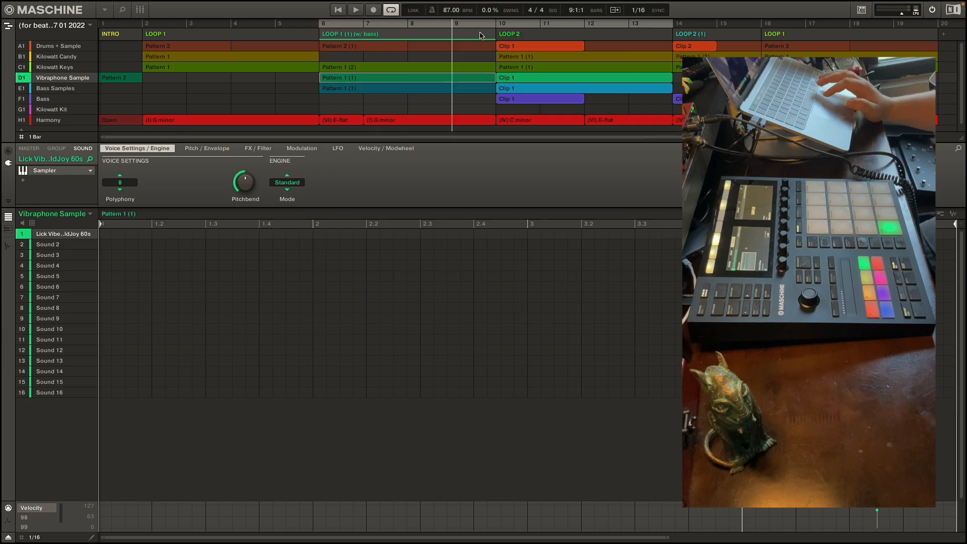
{"action": "key", "text": "space"}
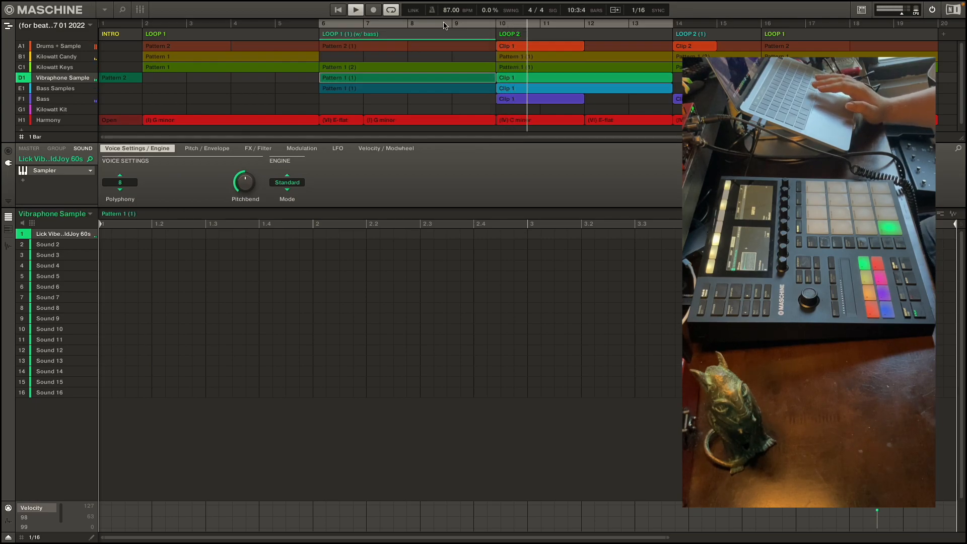
{"action": "key", "text": "space"}
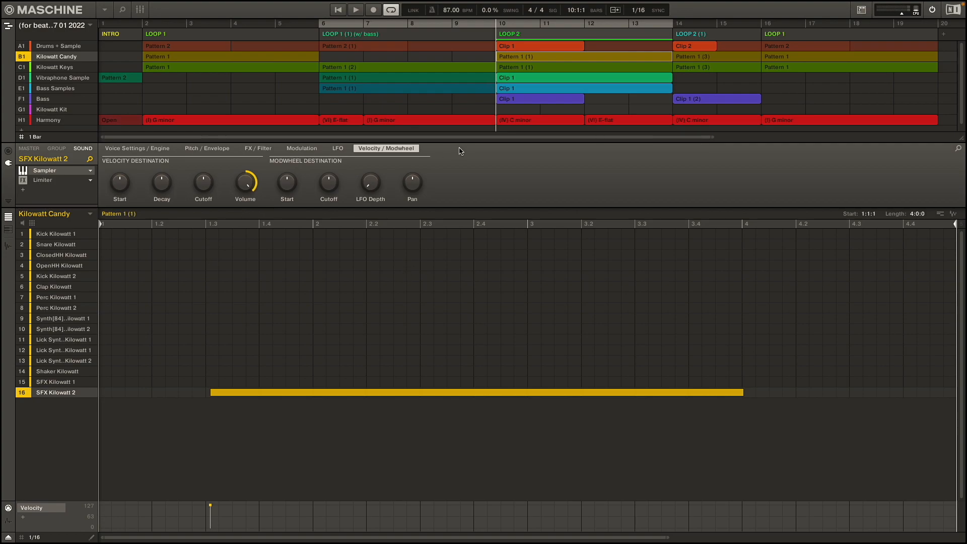
{"action": "key", "text": "space"}
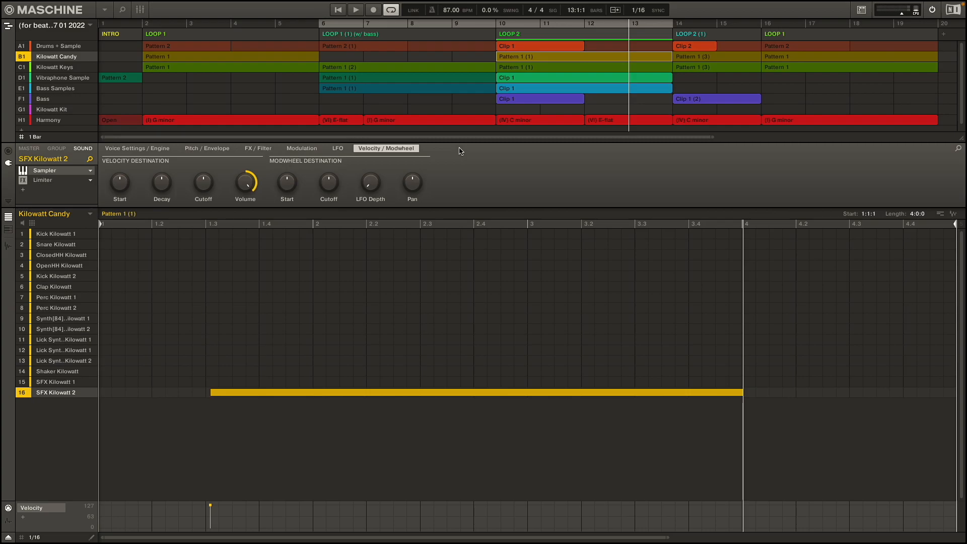
{"action": "key", "text": "Tab"}
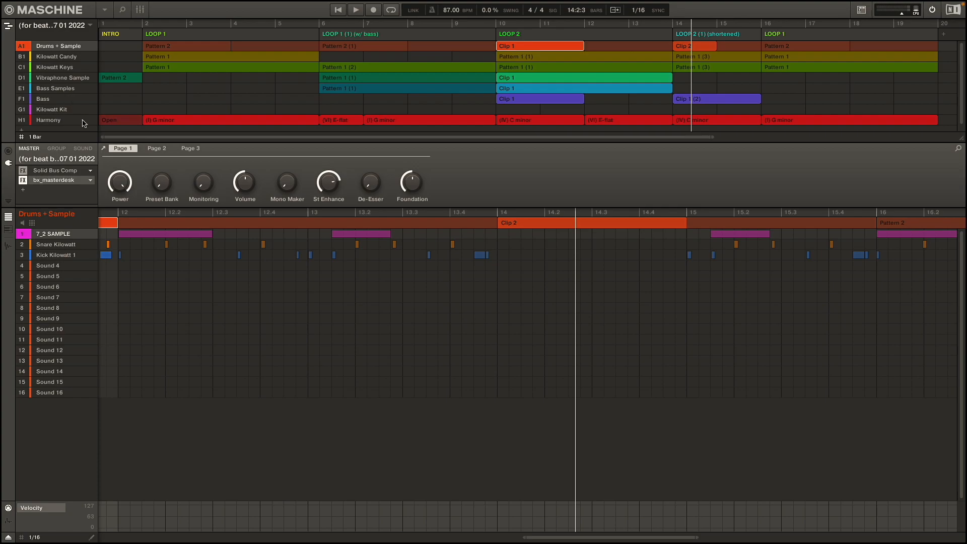
Step: Examine the group-level compressor's side-chain input on each group from Bass up to Kilowatt Candy, and the Drums + Sample group's effects
{"action": "left_click", "coordinate": [55, 100]}
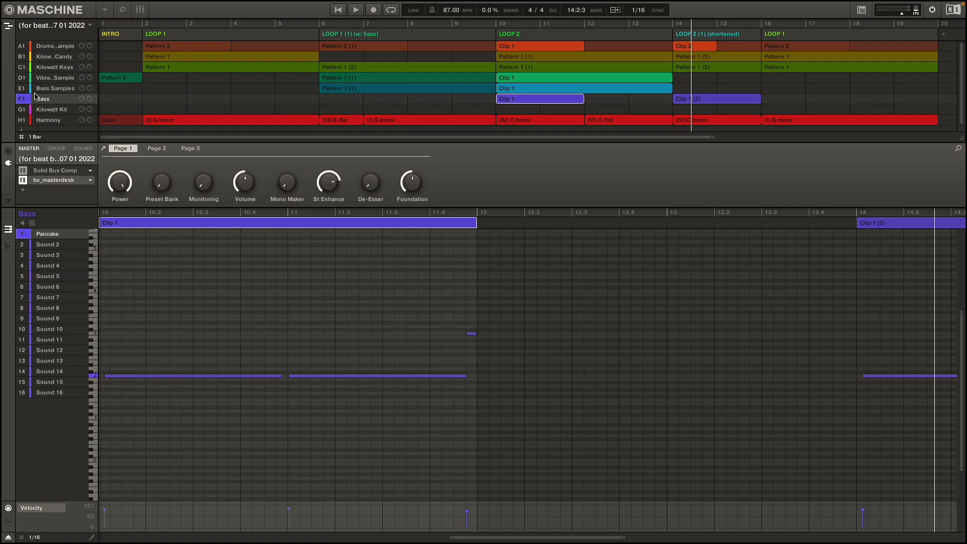
{"action": "left_click", "coordinate": [56, 148]}
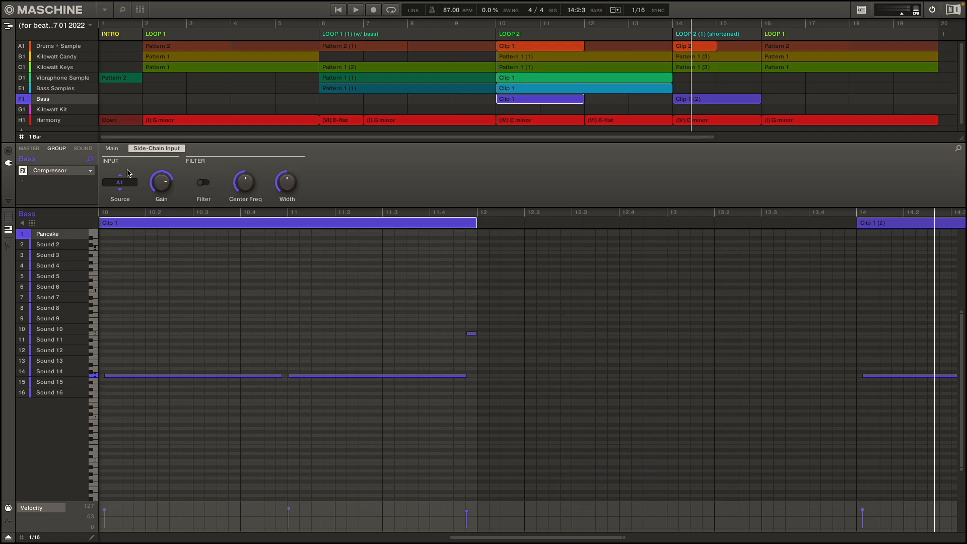
{"action": "left_click", "coordinate": [57, 89]}
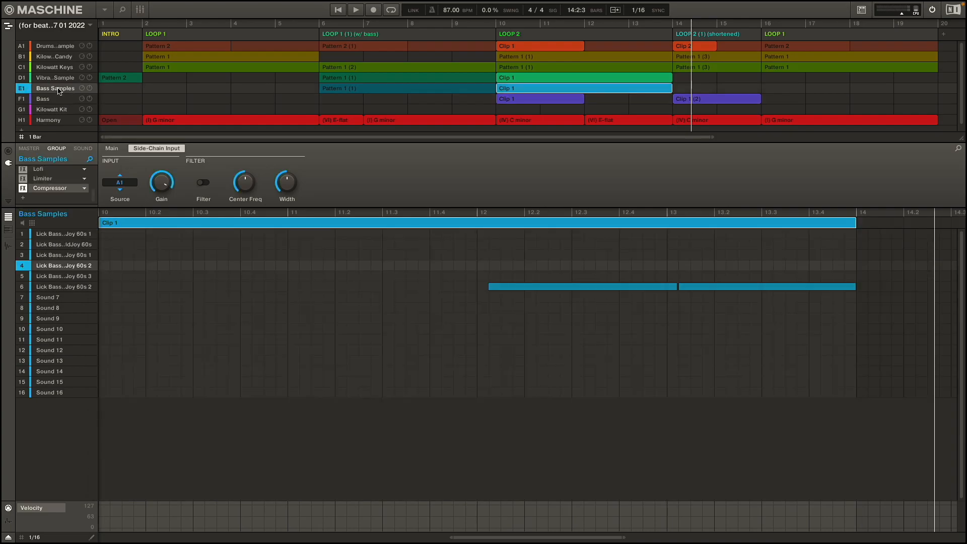
{"action": "left_click", "coordinate": [58, 79]}
{"action": "left_click", "coordinate": [57, 68]}
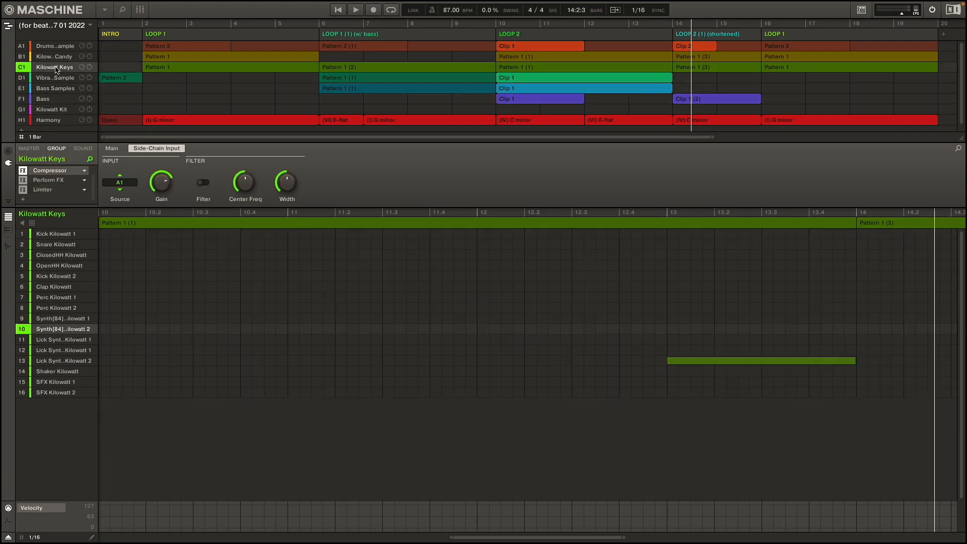
{"action": "left_click", "coordinate": [55, 57]}
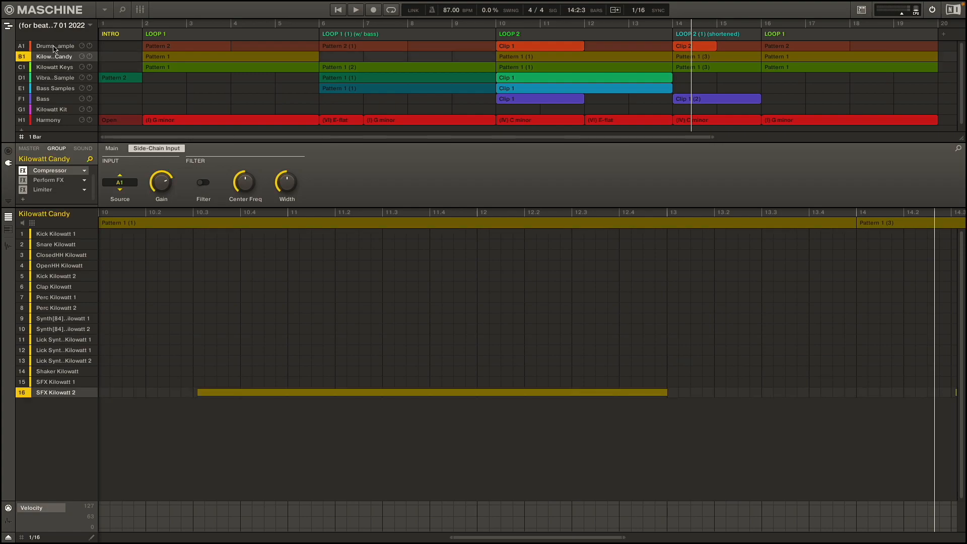
{"action": "left_click", "coordinate": [54, 47]}
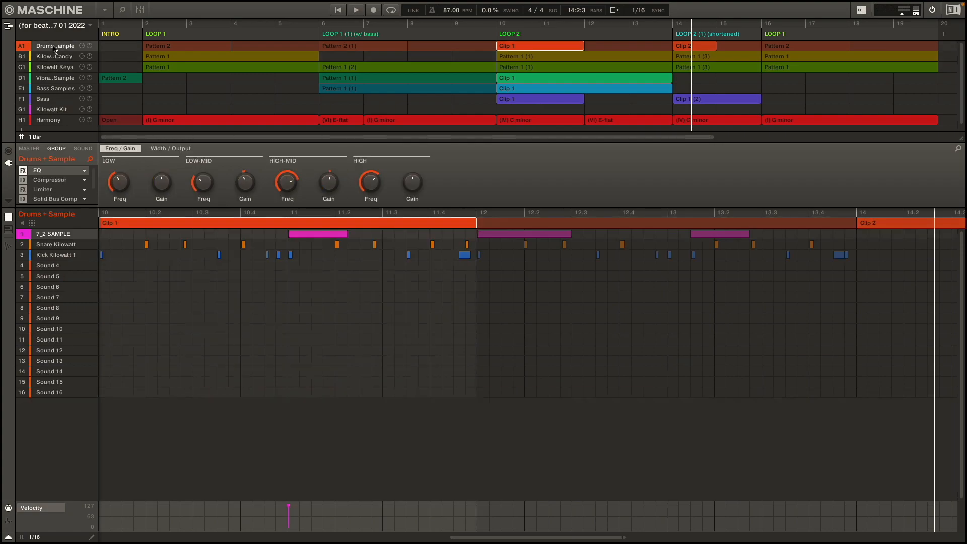
Step: Open the master channel's Solid Bus Comp in its plug-in window, placed over the pattern editor
{"action": "left_click", "coordinate": [34, 150]}
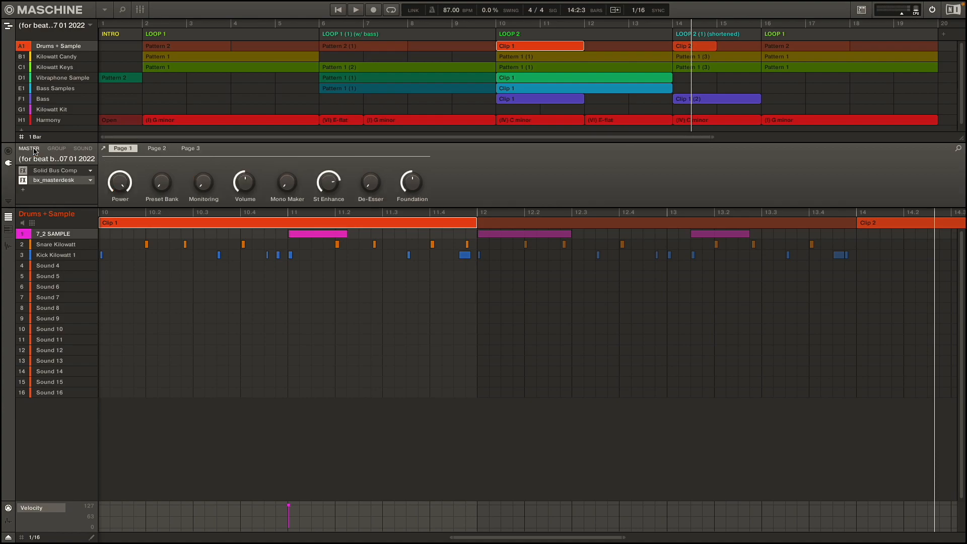
{"action": "left_click", "coordinate": [60, 172]}
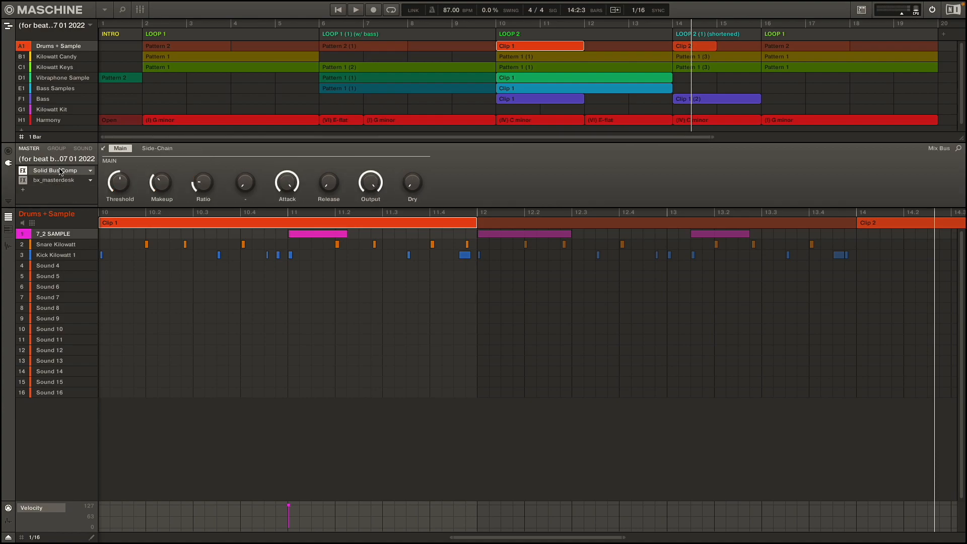
{"action": "left_click_drag", "start_coordinate": [752, 60], "coordinate": [400, 241]}
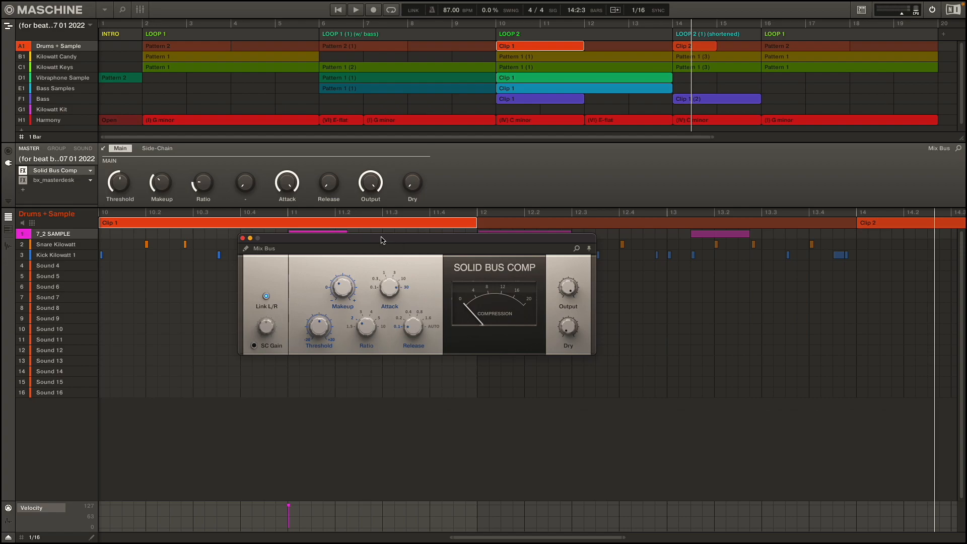
Step: Open the master channel's bx_masterdesk in its plug-in window and reposition it to examine its settings
{"action": "left_click", "coordinate": [59, 181]}
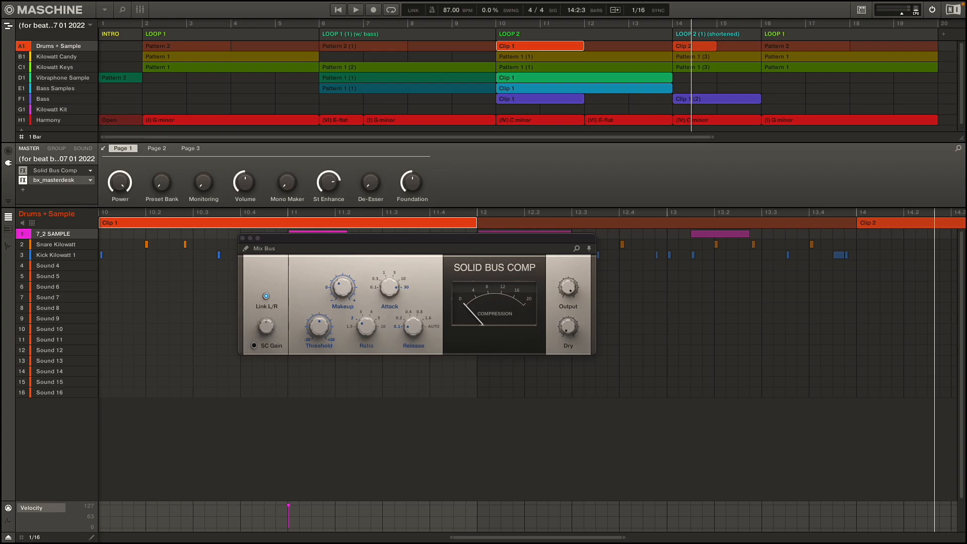
{"action": "left_click_drag", "start_coordinate": [966, 2], "coordinate": [374, 135]}
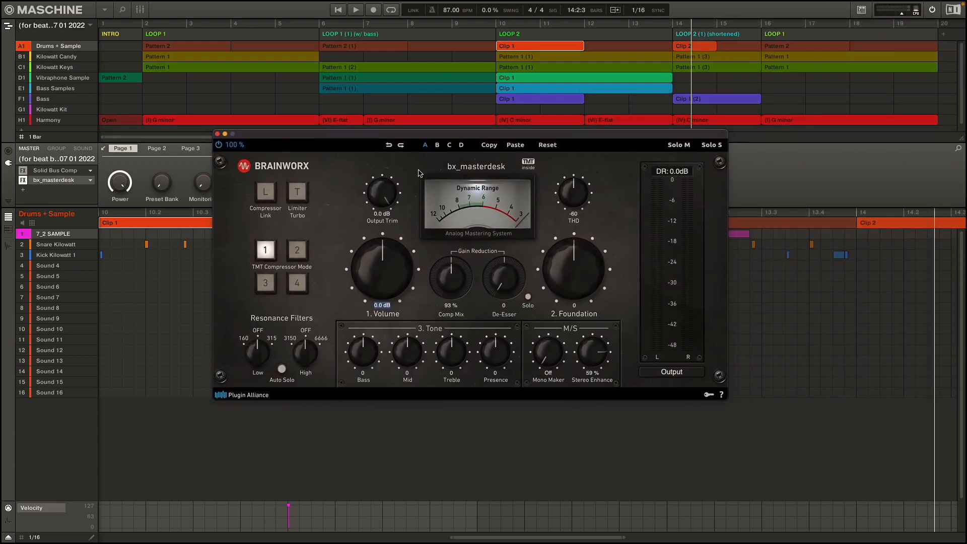
{"action": "left_click_drag", "start_coordinate": [441, 137], "coordinate": [440, 149]}
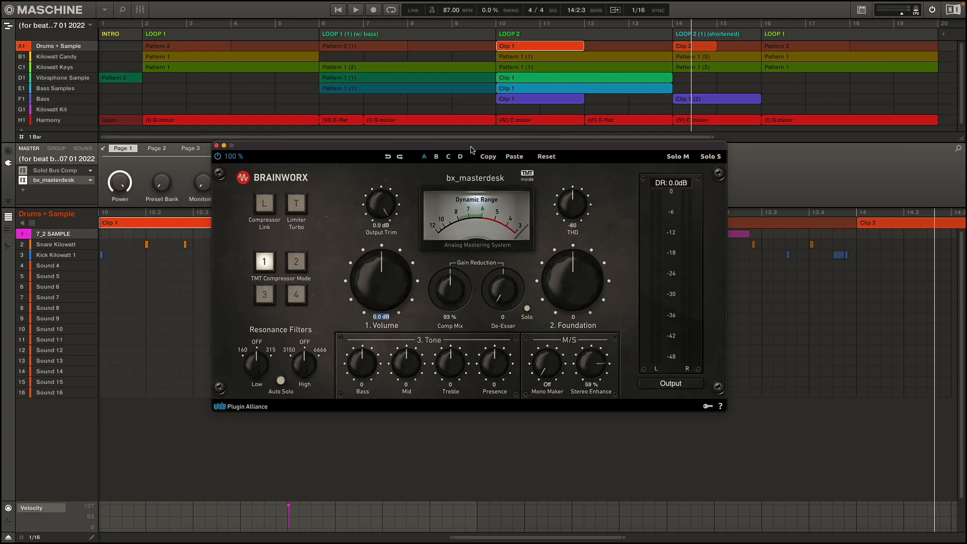
{"action": "left_click_drag", "start_coordinate": [472, 149], "coordinate": [469, 158]}
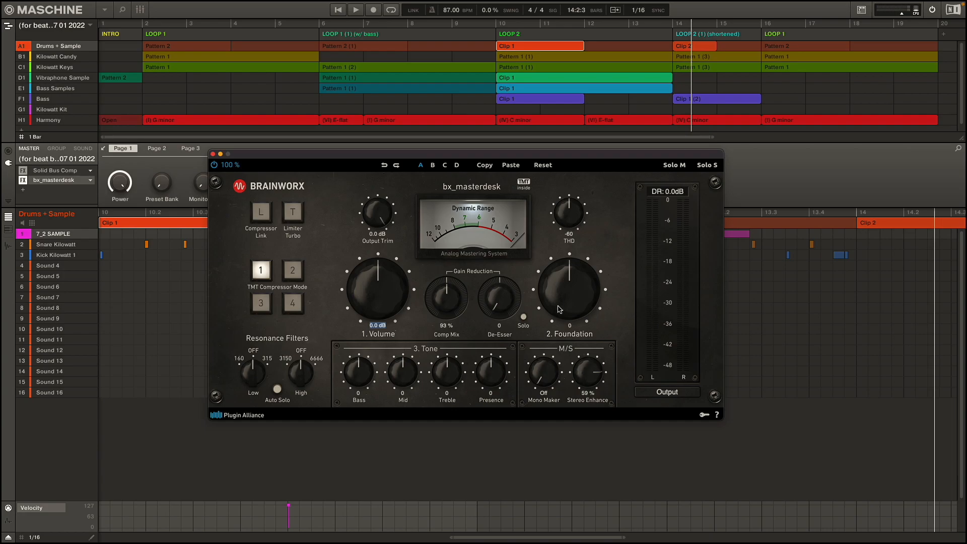
Step: Add iZotope's Ozone 9 (VST) to the master channel after bx_masterdesk
{"action": "left_click", "coordinate": [23, 190]}
{"action": "mouse_move", "coordinate": [54, 251]}
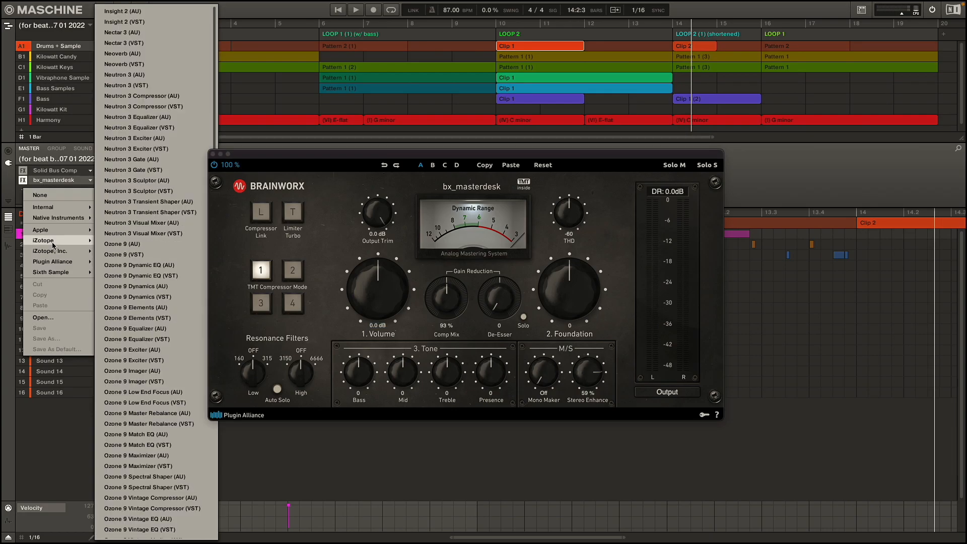
{"action": "left_click", "coordinate": [24, 190]}
{"action": "left_click", "coordinate": [24, 190]}
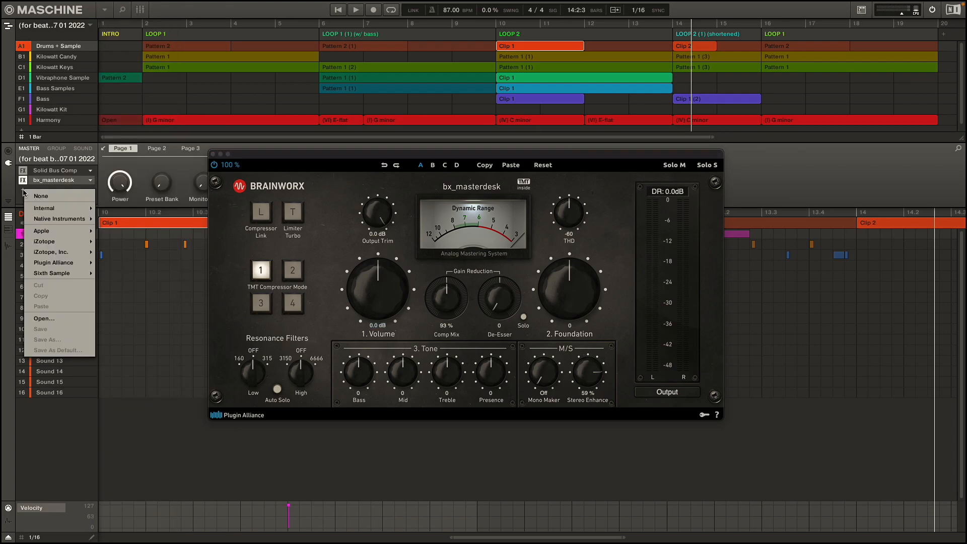
{"action": "mouse_move", "coordinate": [41, 223]}
{"action": "mouse_move", "coordinate": [59, 262]}
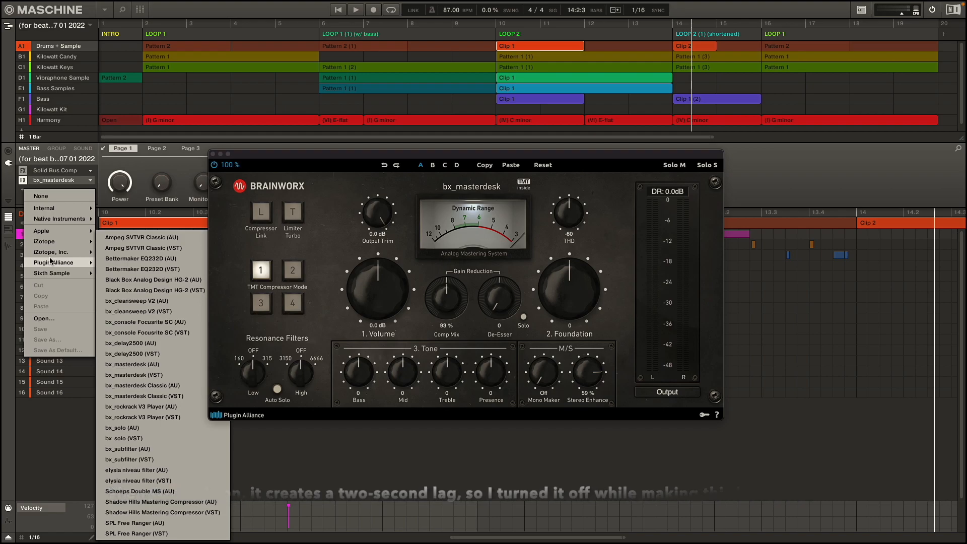
{"action": "mouse_move", "coordinate": [55, 246]}
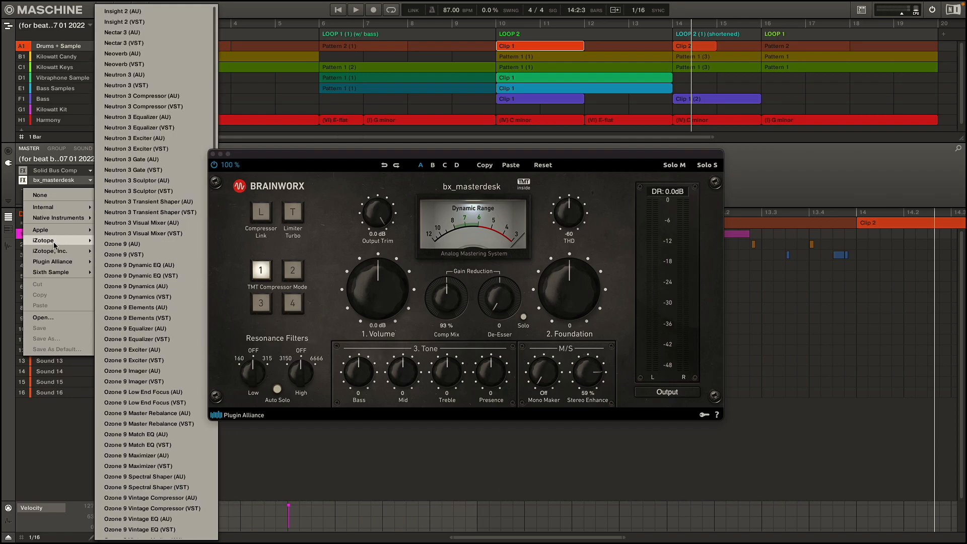
{"action": "left_click", "coordinate": [123, 254]}
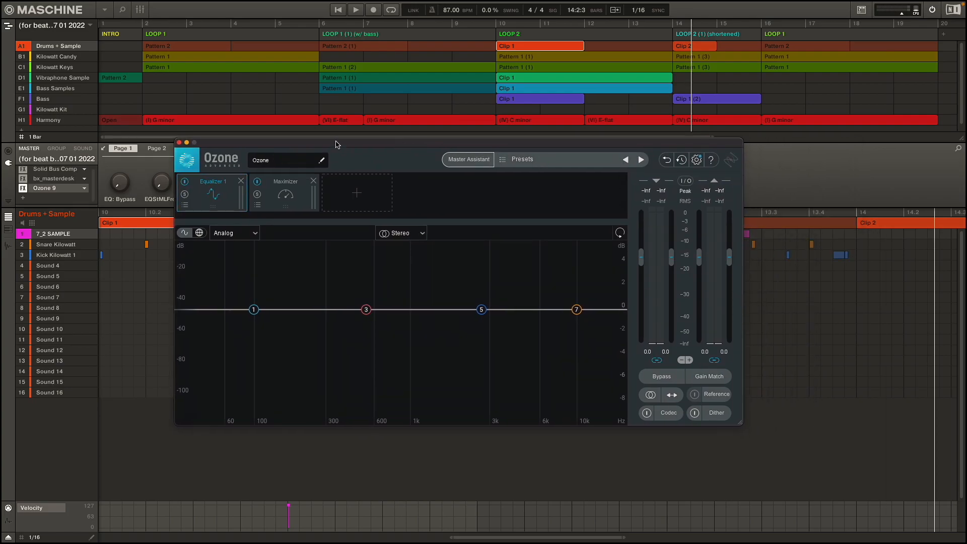
Step: Run Ozone's Master Assistant on the playing track with Modern modules, manual medium intensity and Streaming destination, and accept its result
{"action": "left_click", "coordinate": [470, 160]}
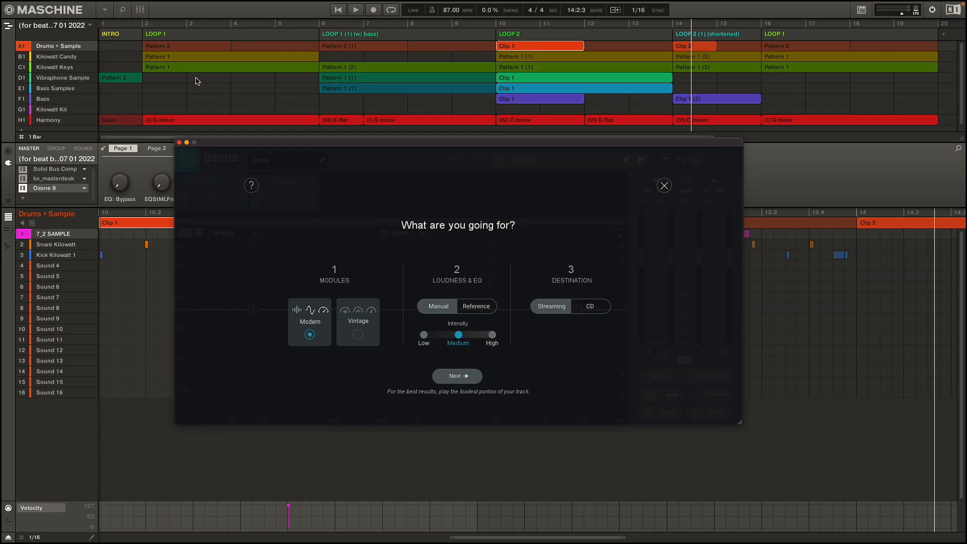
{"action": "key", "text": "space"}
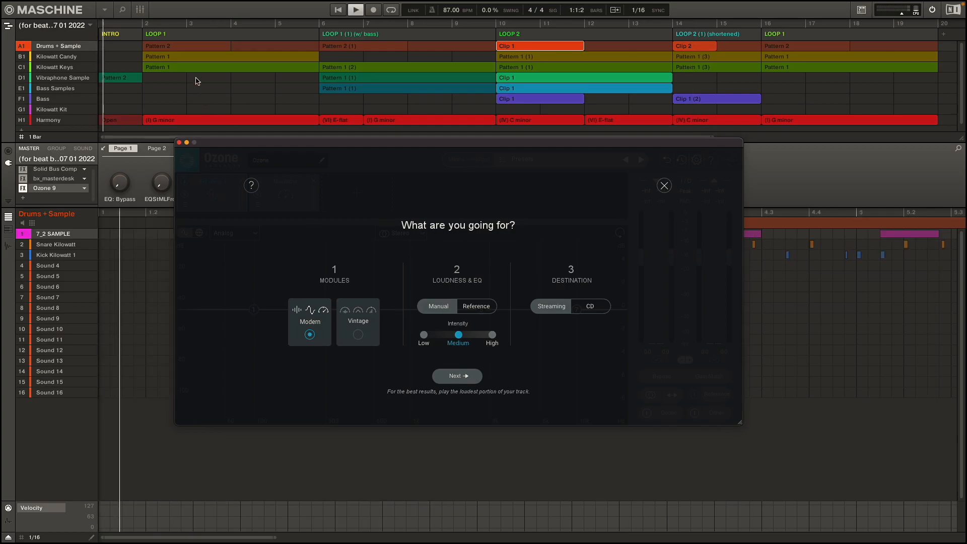
{"action": "left_click", "coordinate": [459, 375]}
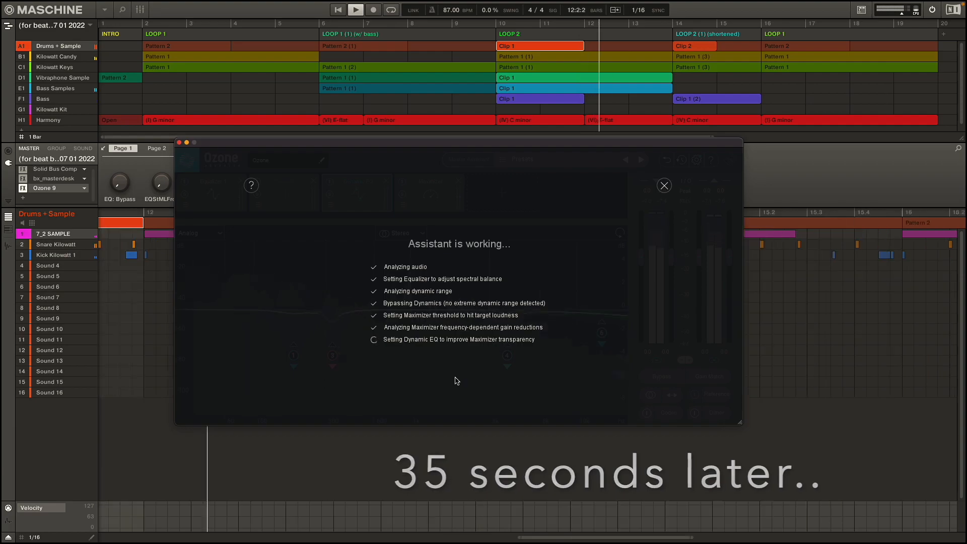
{"action": "left_click", "coordinate": [459, 363]}
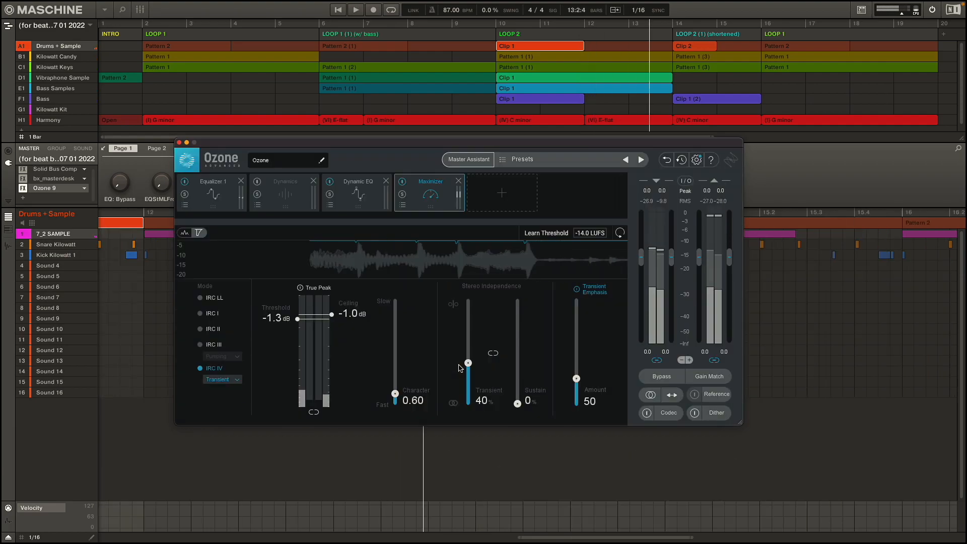
Step: Examine the Dynamic EQ, Maximizer and Equalizer settings that the Master Assistant generated in Ozone
{"action": "left_click", "coordinate": [333, 201]}
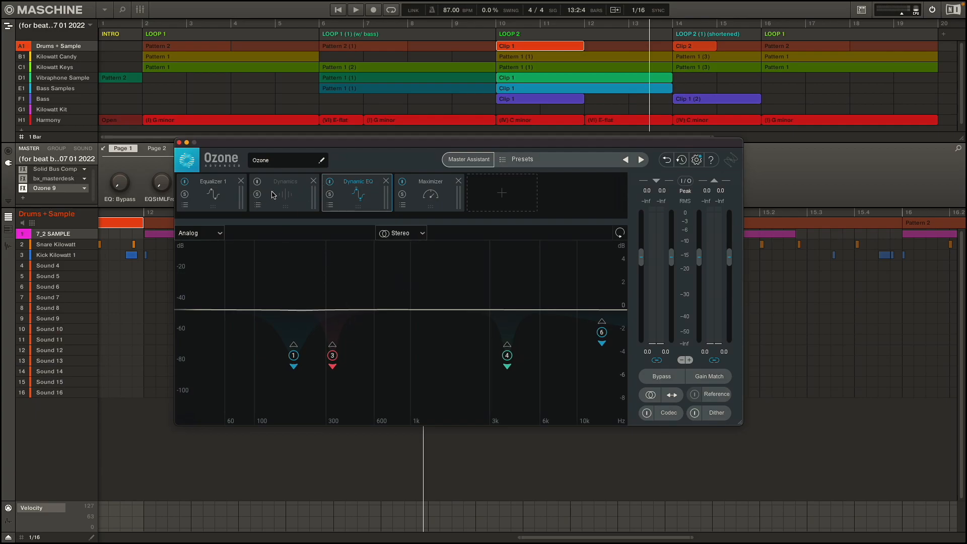
{"action": "left_click", "coordinate": [437, 199]}
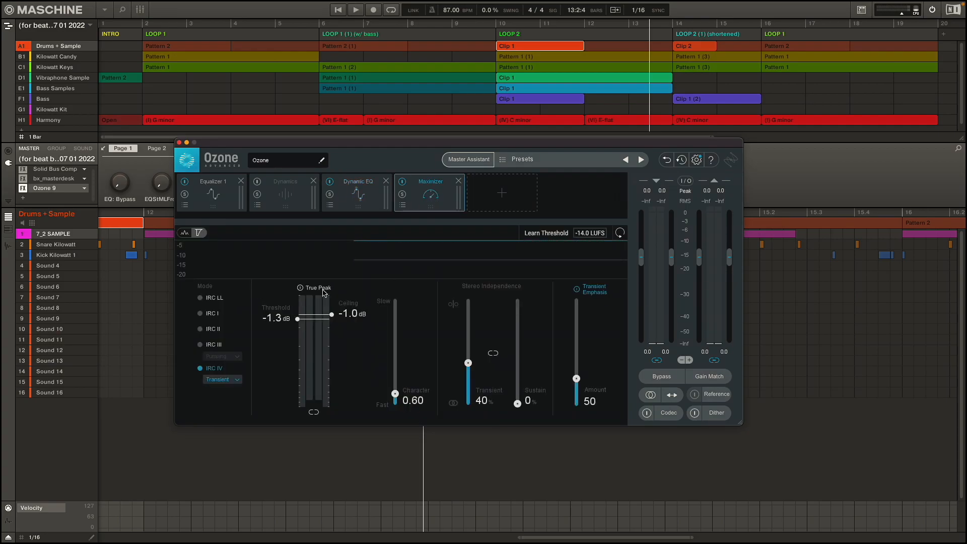
{"action": "left_click", "coordinate": [201, 190]}
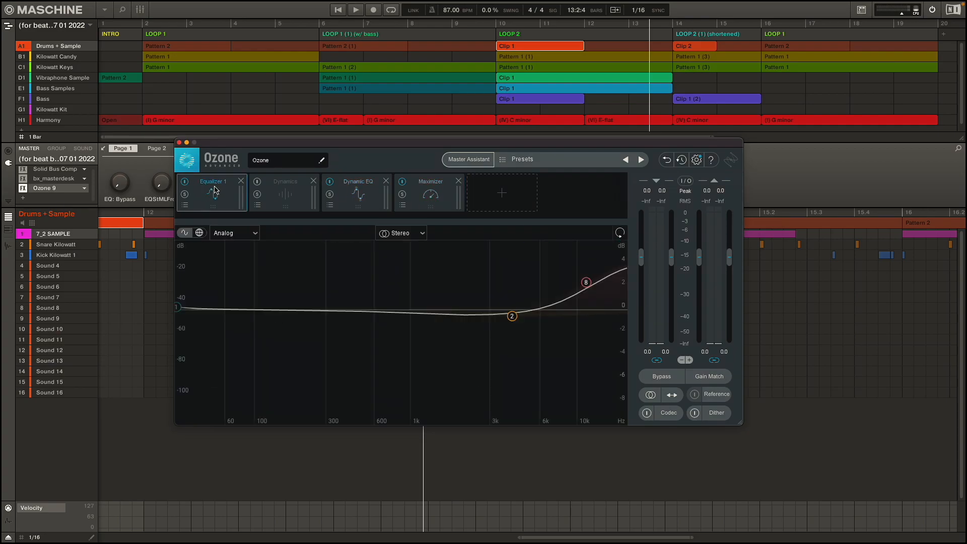